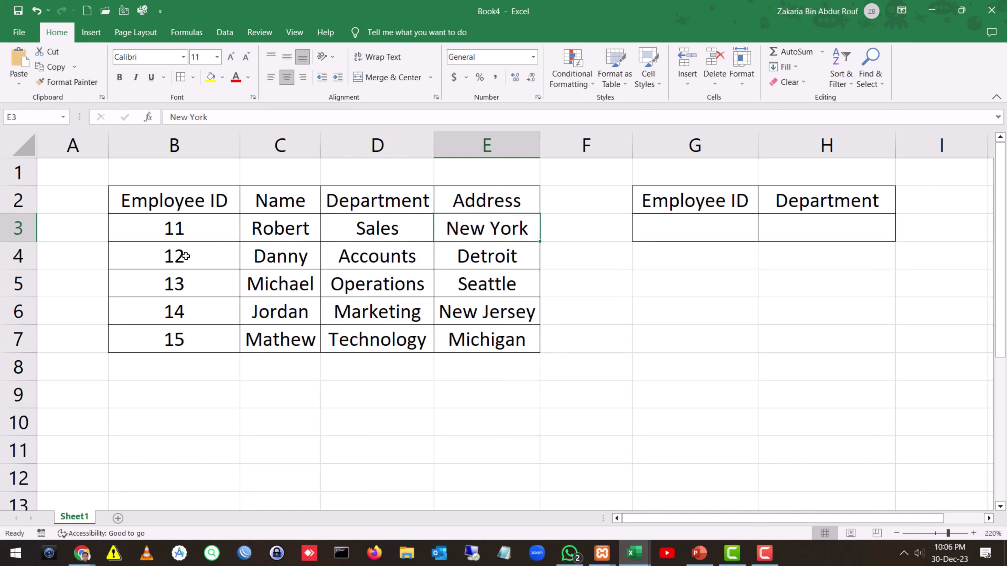
pyautogui.click(185, 258)
pyautogui.click(184, 274)
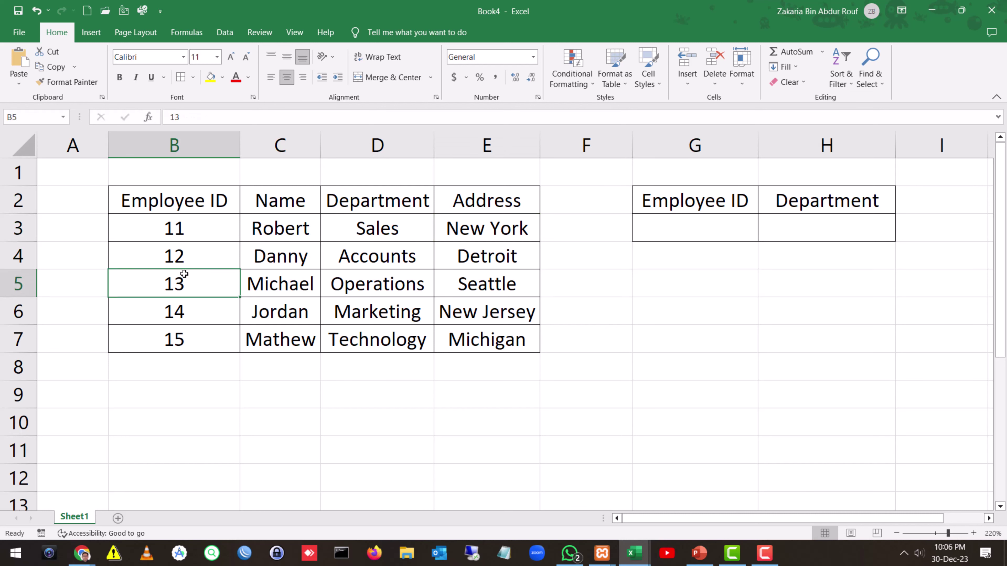
pyautogui.click(184, 314)
pyautogui.click(183, 340)
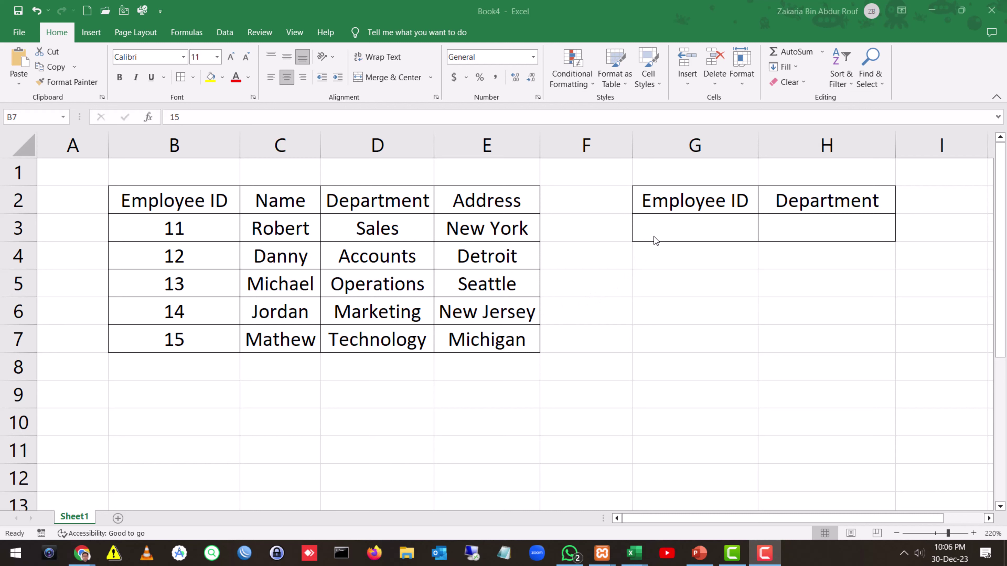
# Enter 12 as the lookup Employee ID in cell G3
pyautogui.click(657, 230)
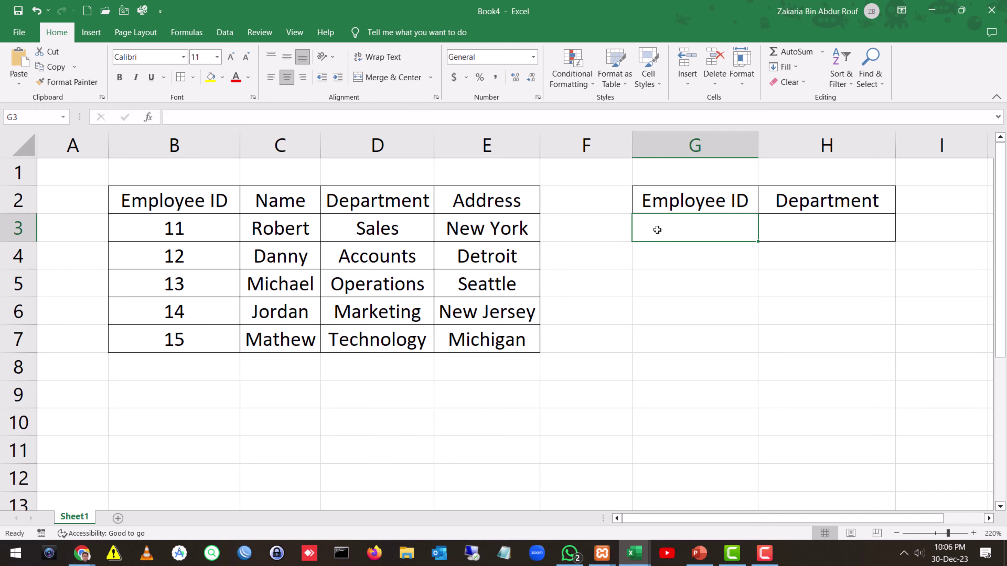
pyautogui.write('12')
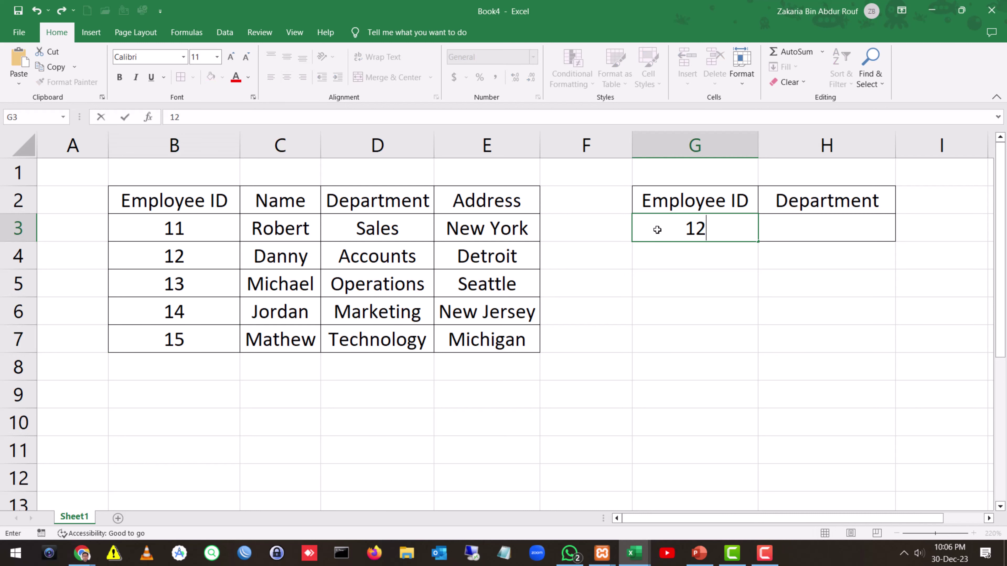
pyautogui.click(800, 229)
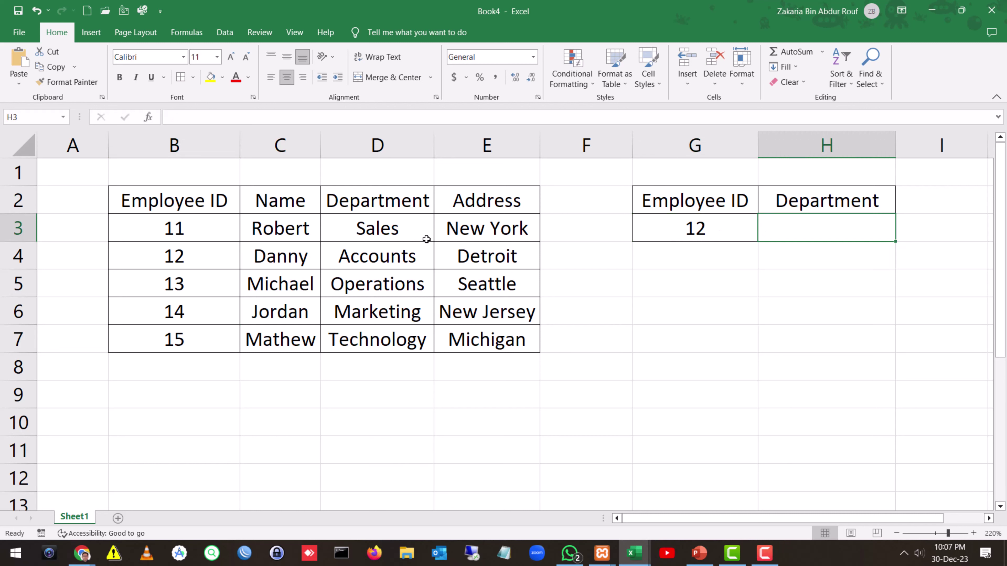
pyautogui.click(395, 255)
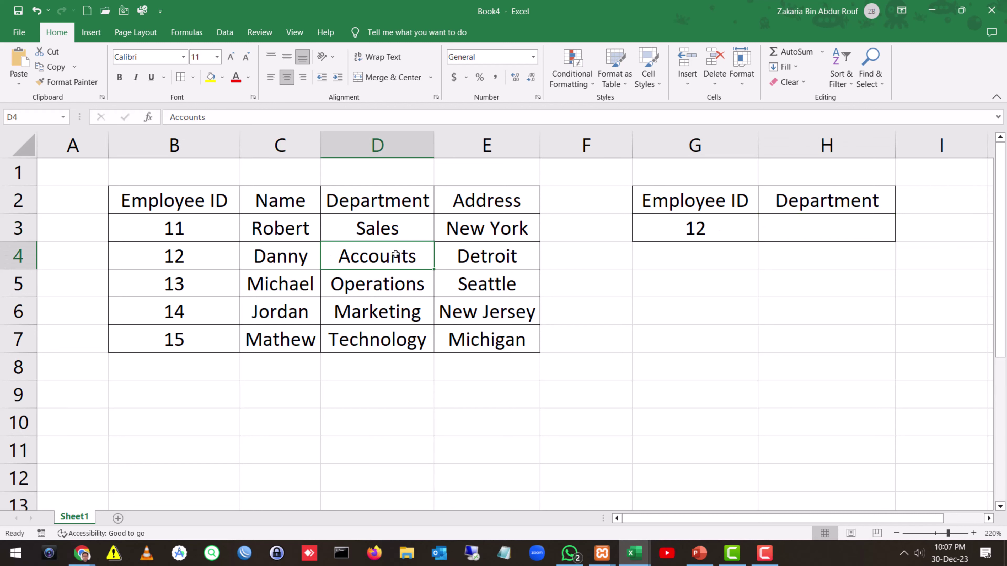
pyautogui.click(776, 223)
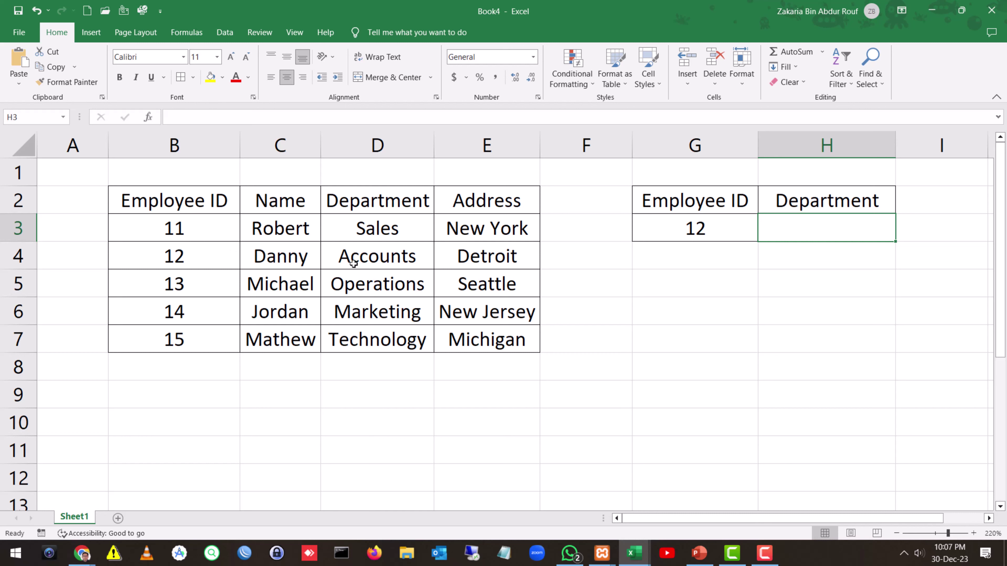
pyautogui.click(696, 225)
pyautogui.click(168, 256)
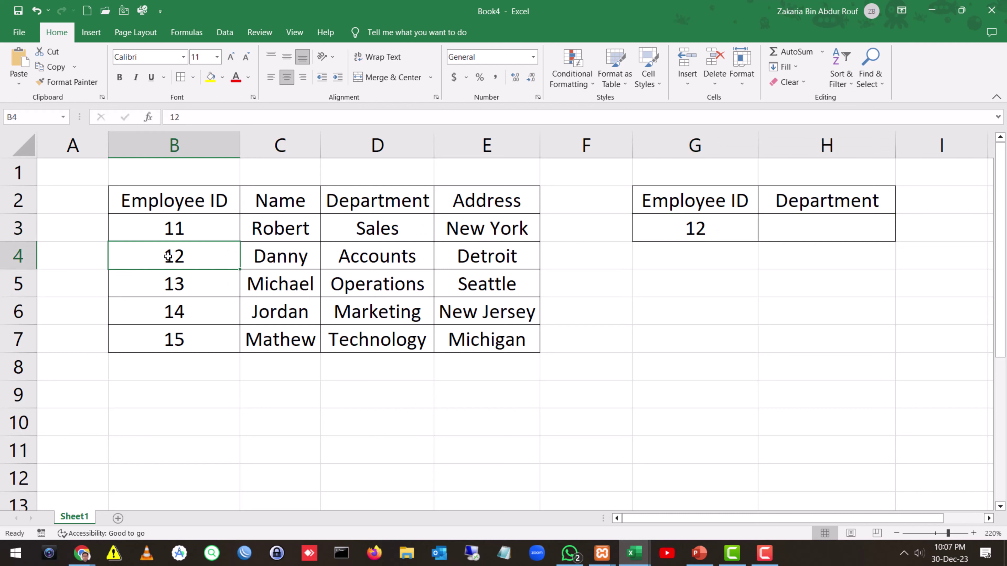
pyautogui.click(325, 256)
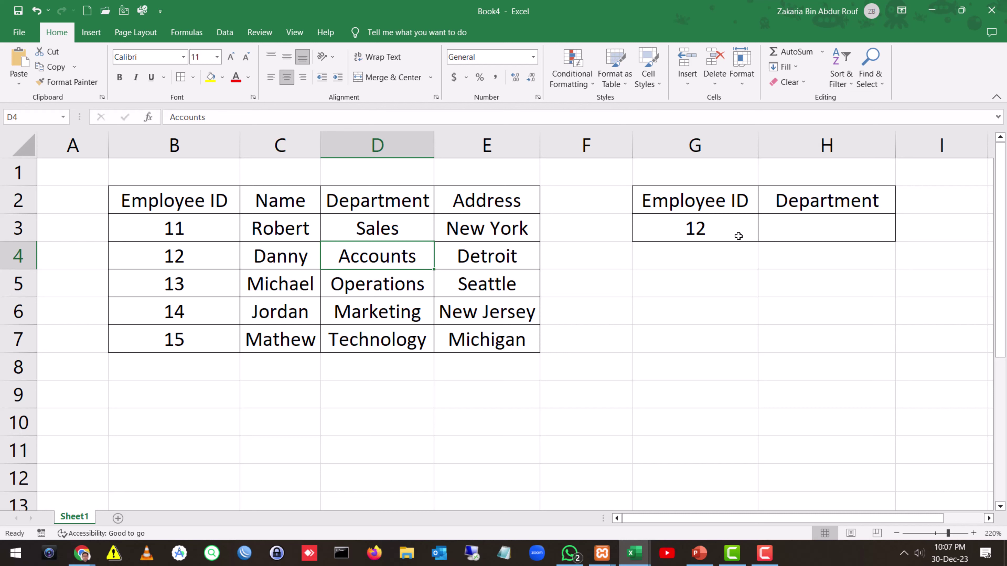
# Start a VLOOKUP formula in cell H3 under Department, using G3 as the lookup value
pyautogui.click(781, 225)
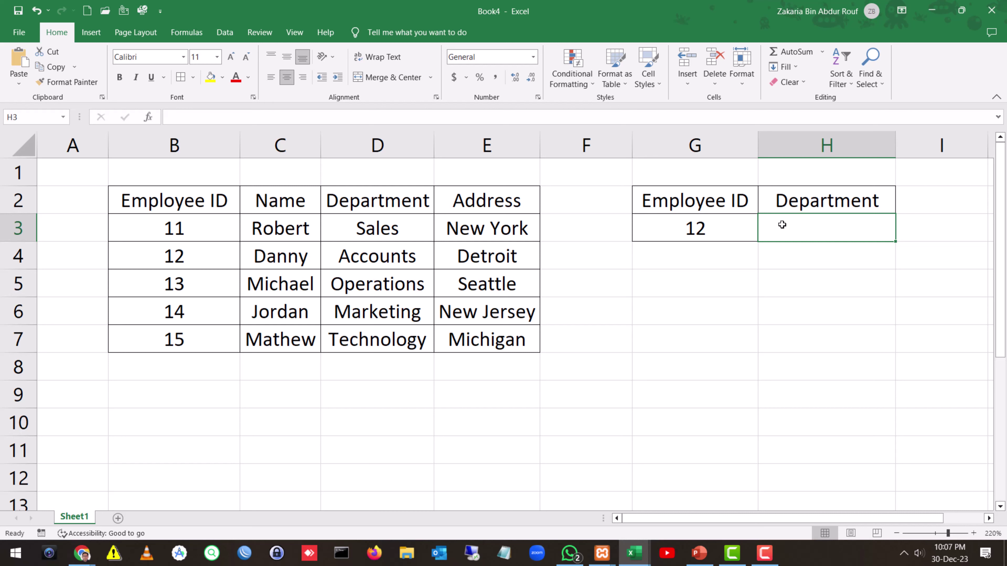
pyautogui.write('=')
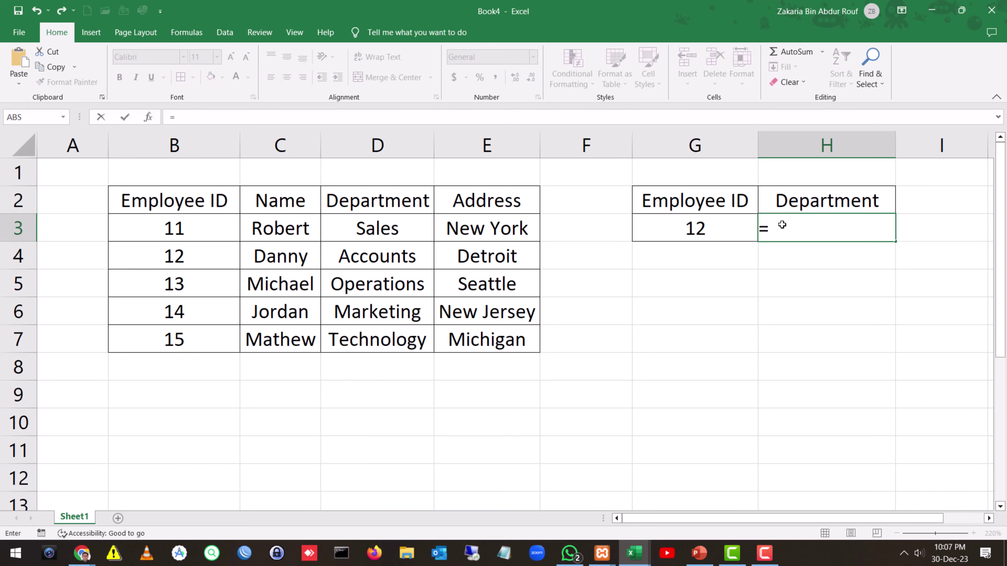
pyautogui.write('v')
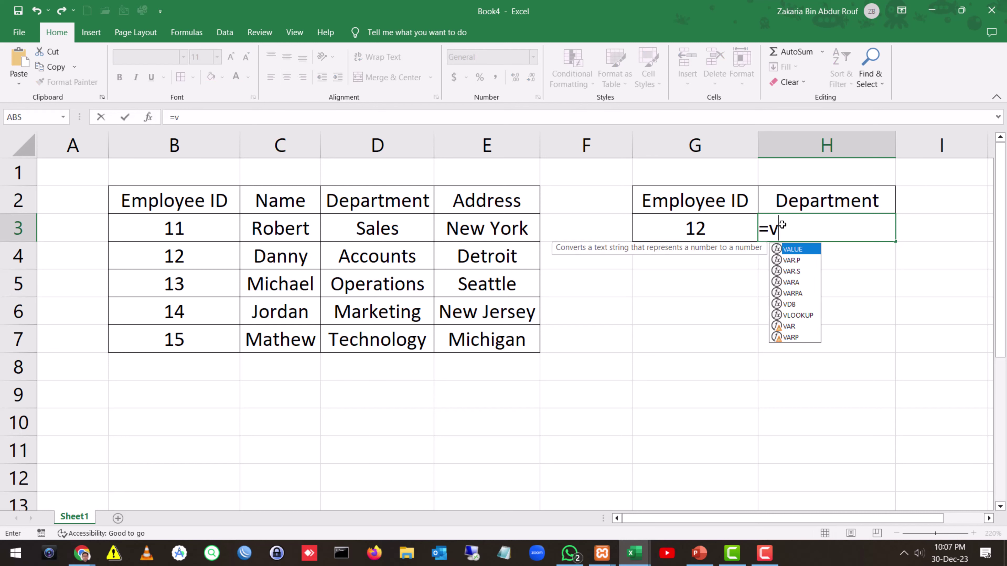
pyautogui.write('look')
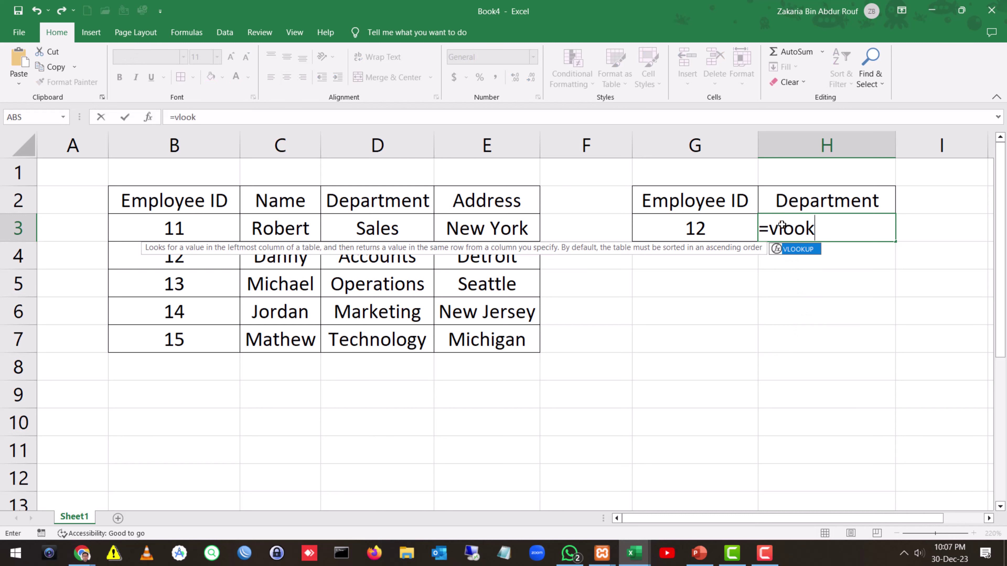
pyautogui.write('up')
pyautogui.write('(*')
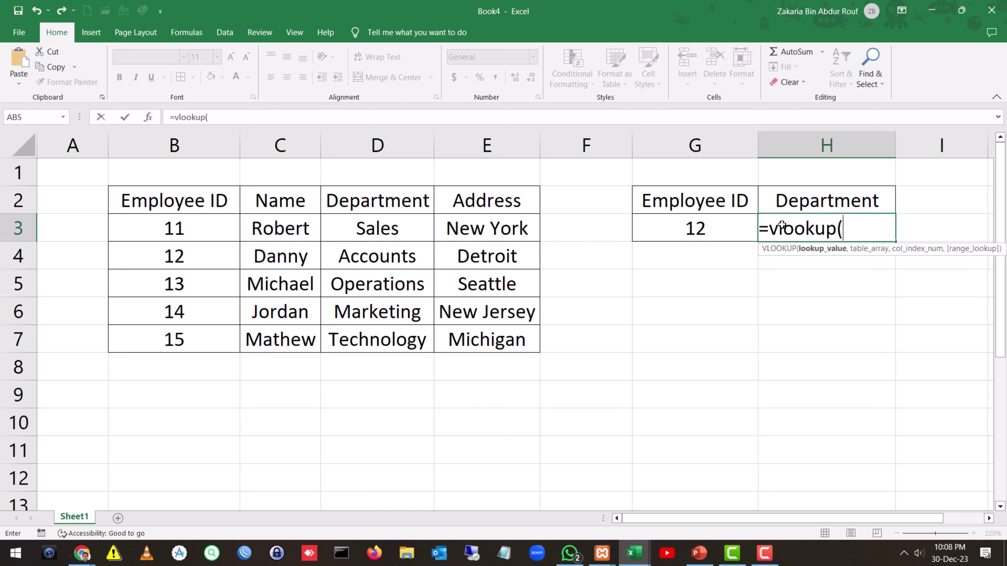
pyautogui.click(722, 232)
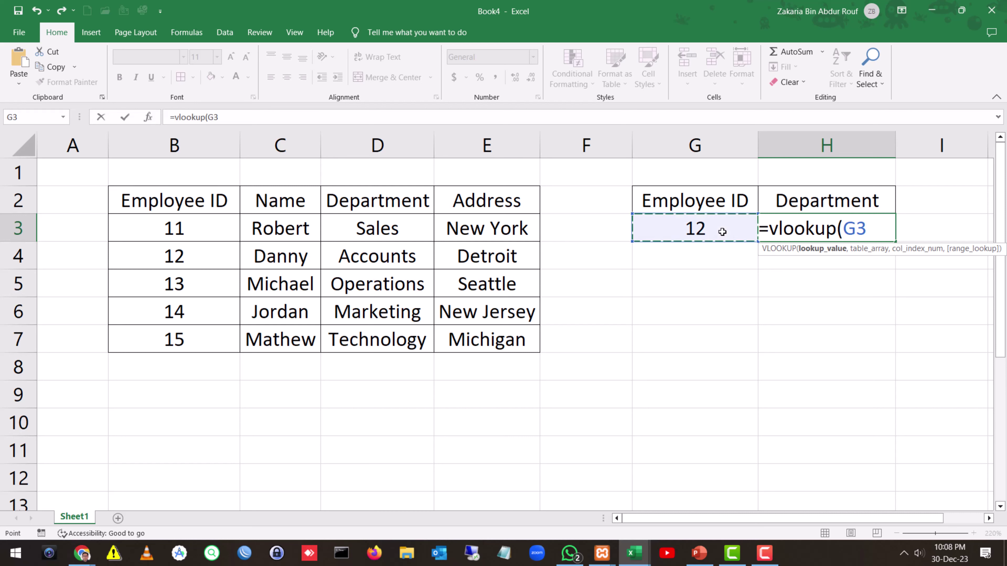
pyautogui.write(',')
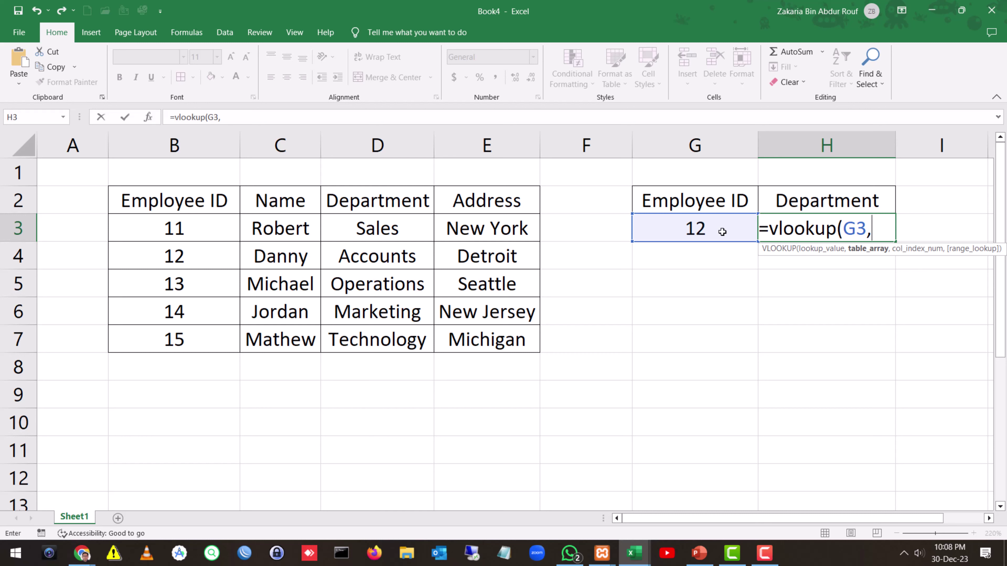
# Add the employee data range B3:E7 as the table array of the VLOOKUP formula
pyautogui.moveTo(194, 225); pyautogui.dragTo(475, 334)
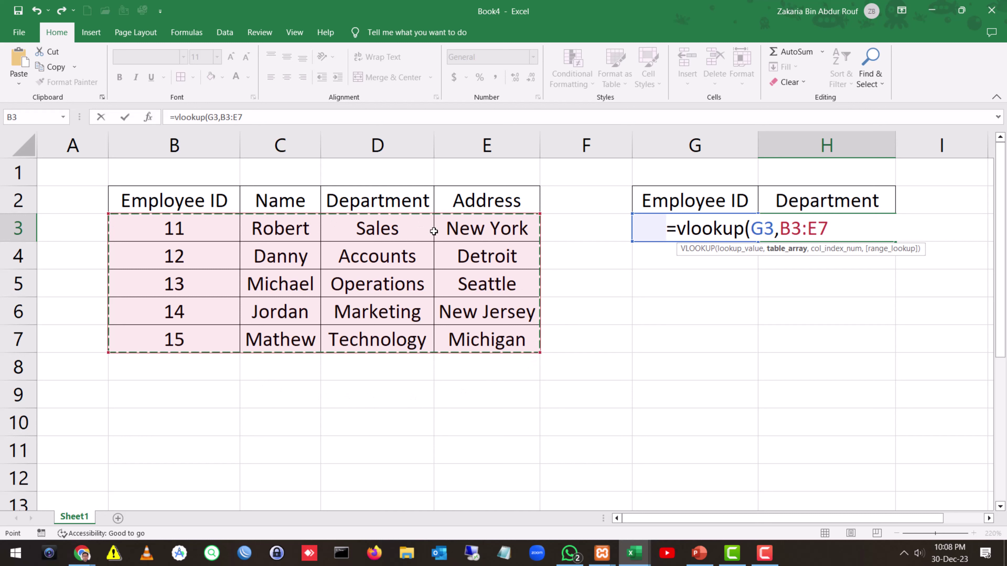
pyautogui.write(',')
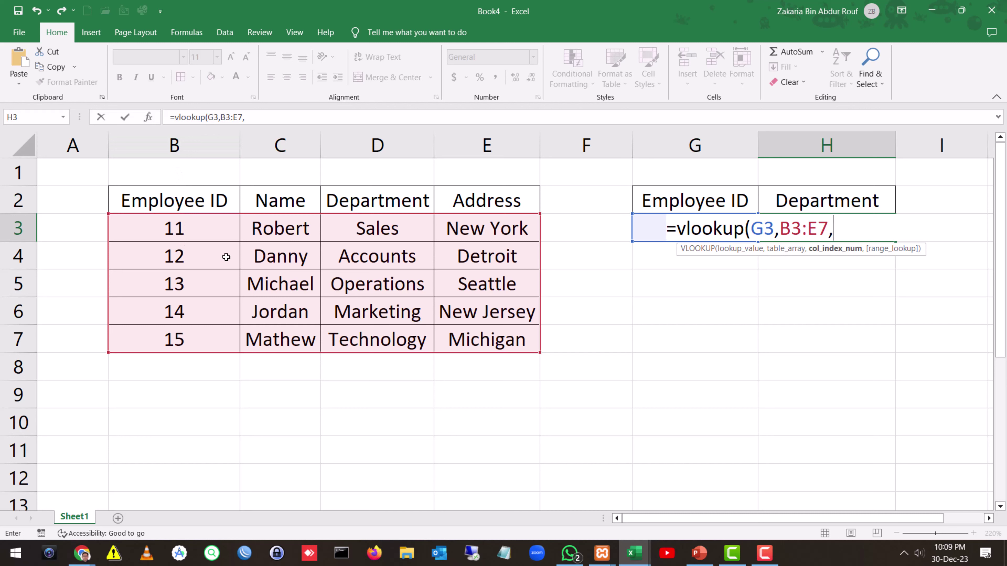
pyautogui.press('F9')
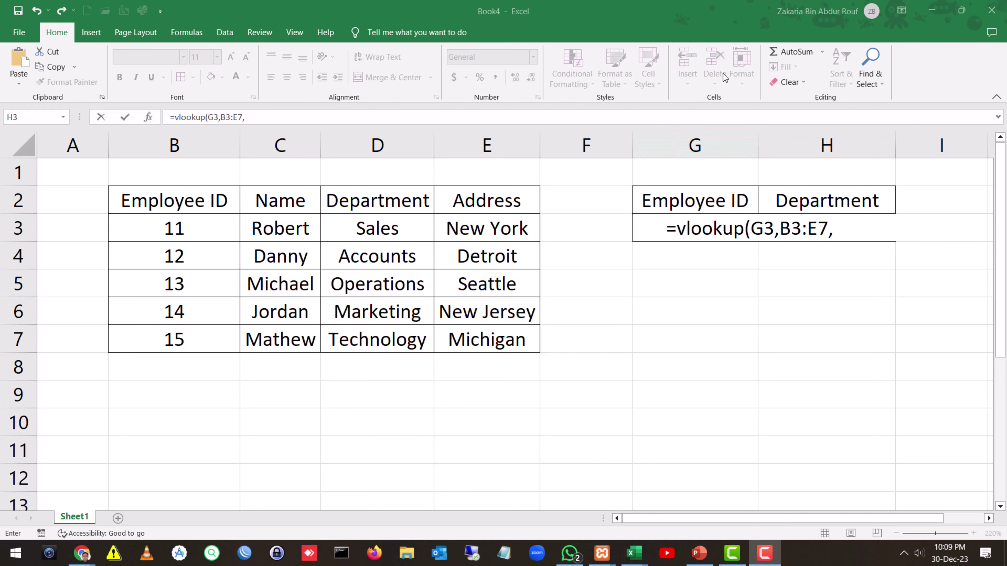
pyautogui.click(833, 226)
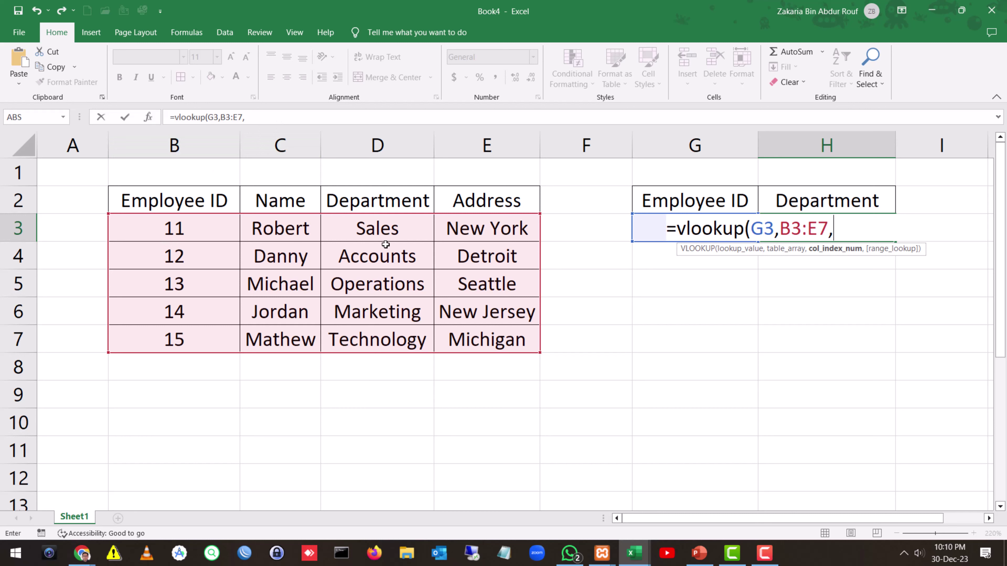
# Complete the VLOOKUP formula in H3 with column index 3 and FALSE for an exact match
pyautogui.write('3,')
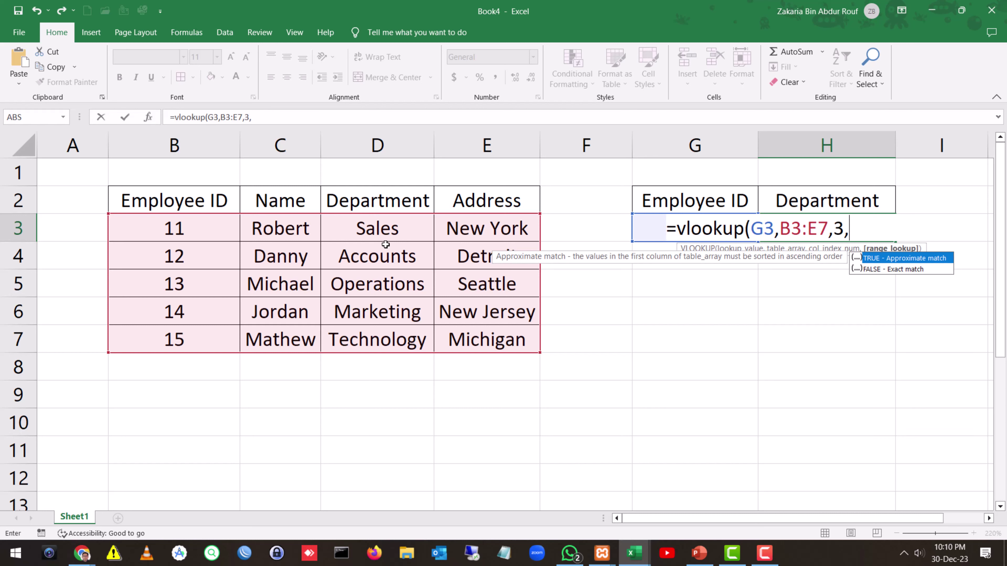
pyautogui.press('Down')
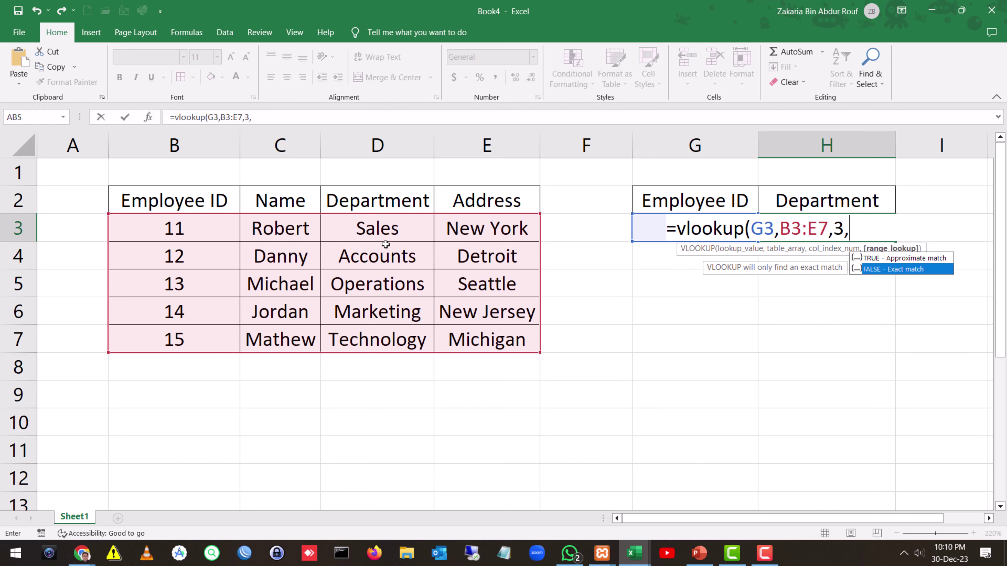
pyautogui.press('Escape')
pyautogui.write('FALSE')
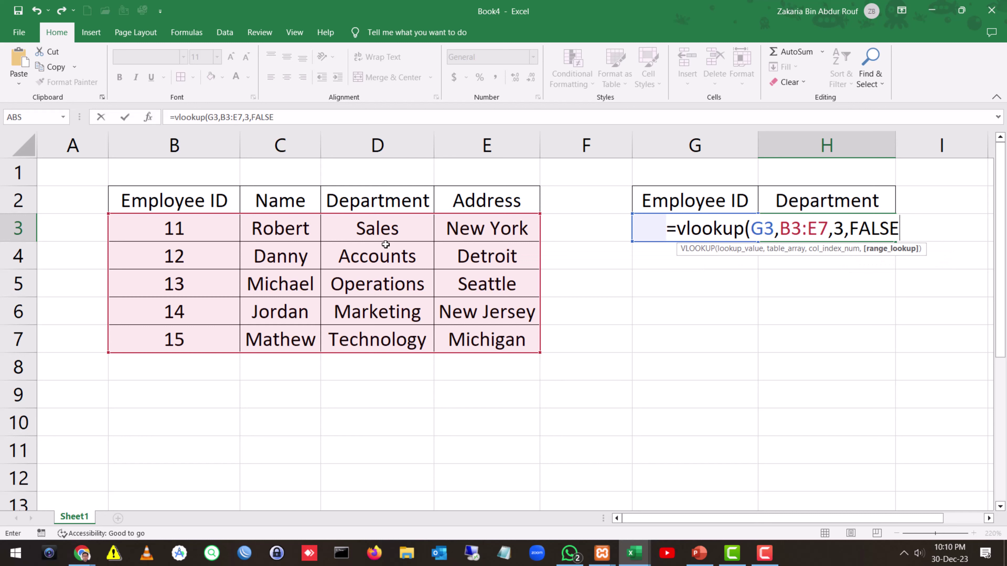
pyautogui.write(')')
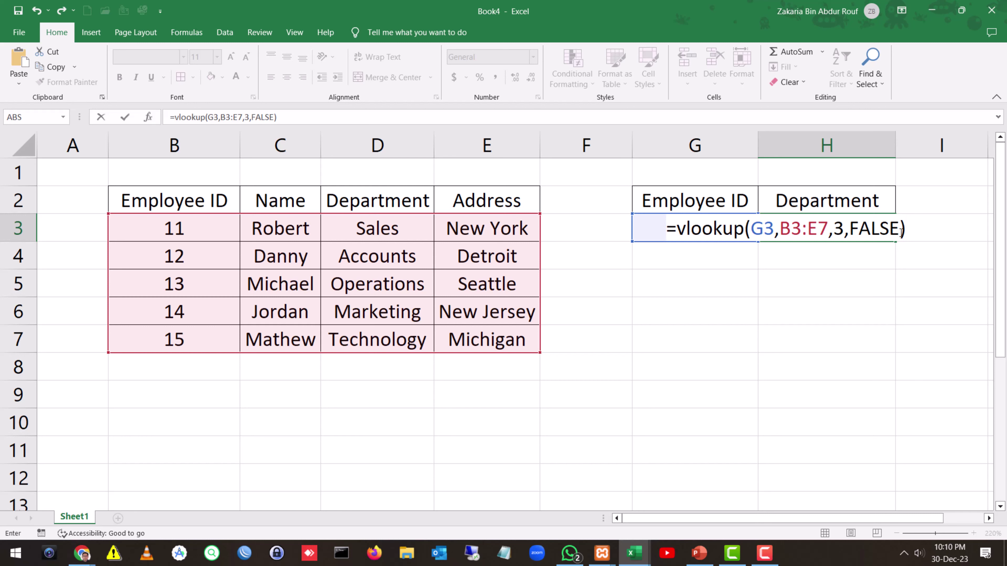
pyautogui.press('Return')
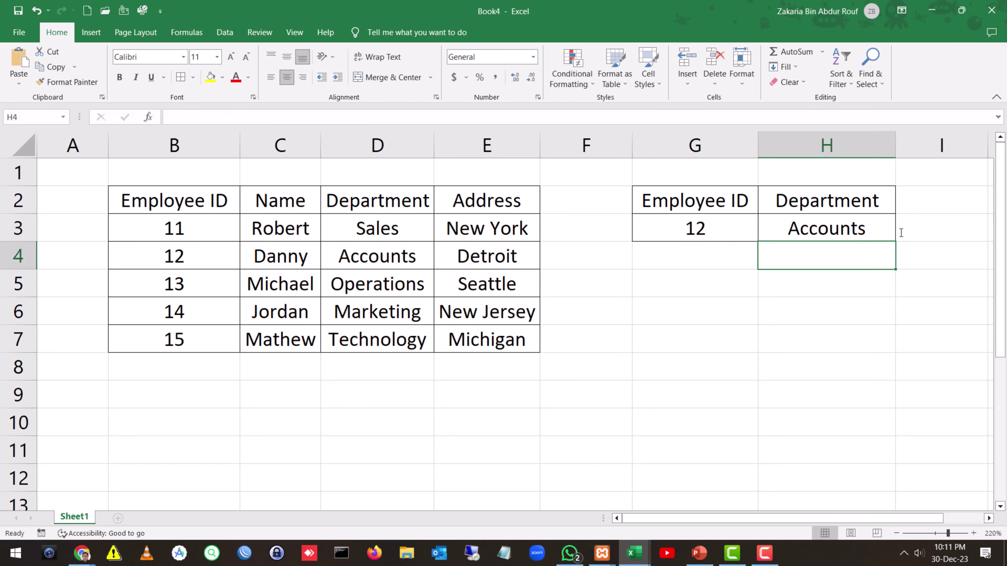
# Change the lookup Employee ID in cell G3 to 15 to test the Department formula
pyautogui.press('Up')
pyautogui.press('Left')
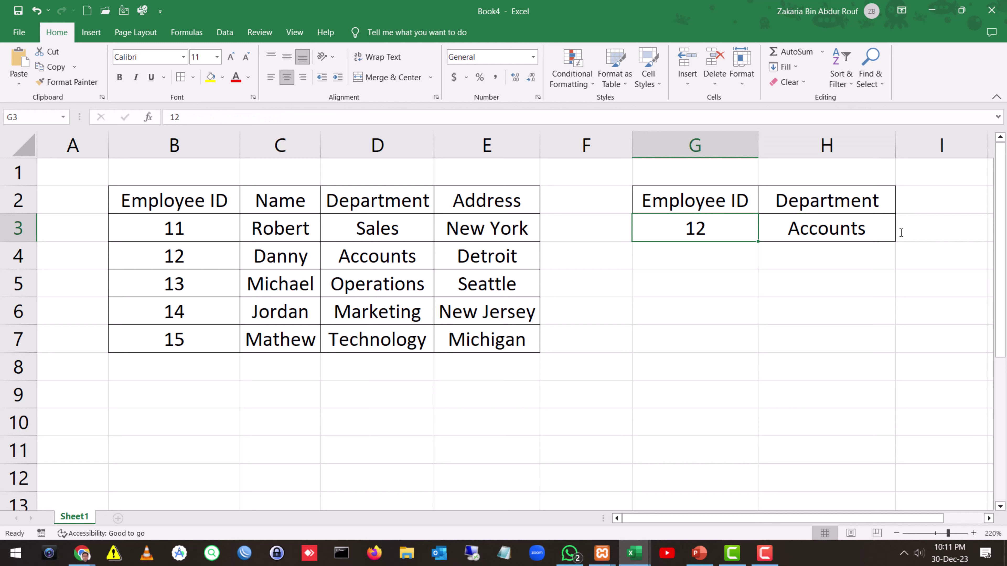
pyautogui.moveTo(214, 255); pyautogui.dragTo(348, 260)
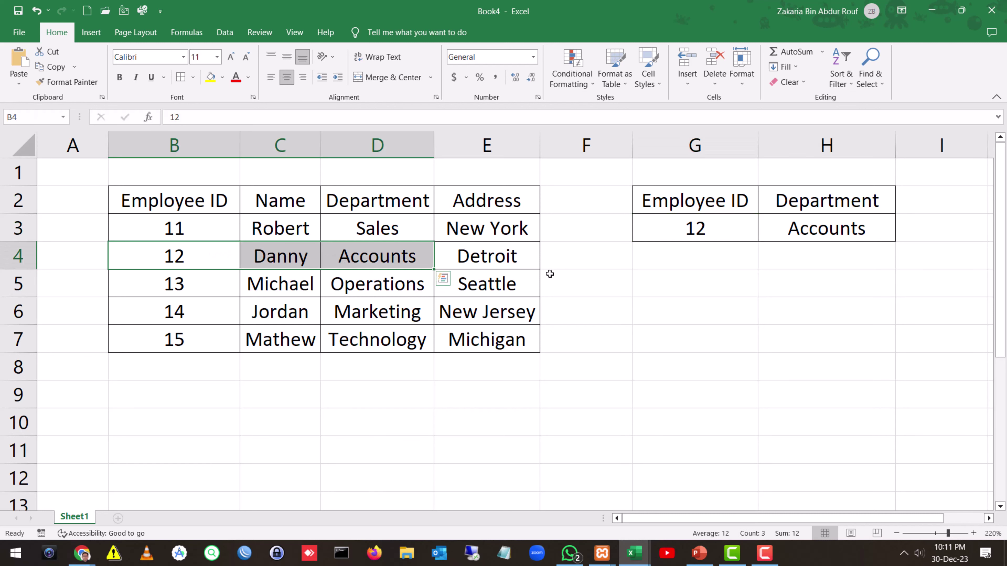
pyautogui.click(739, 225)
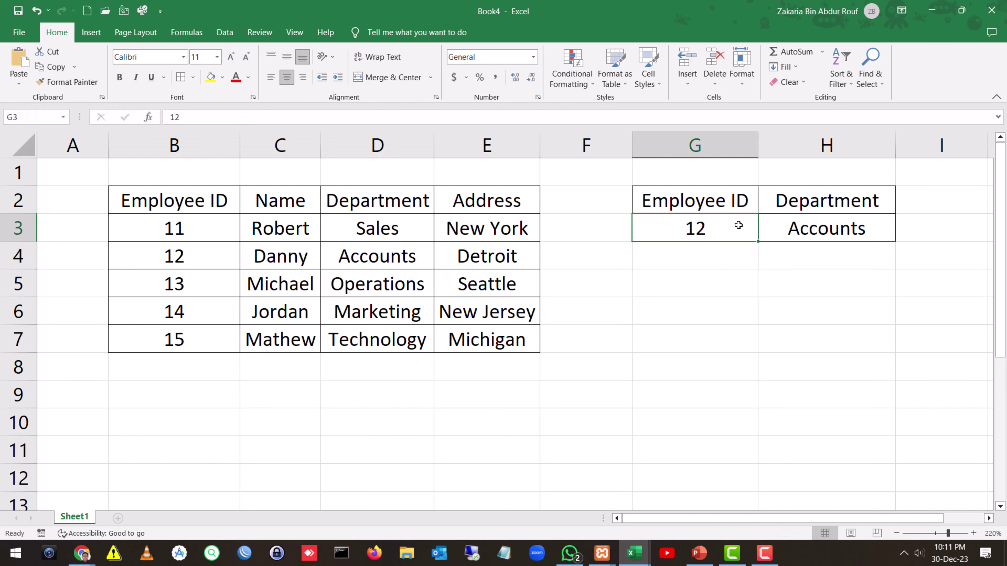
pyautogui.write('15')
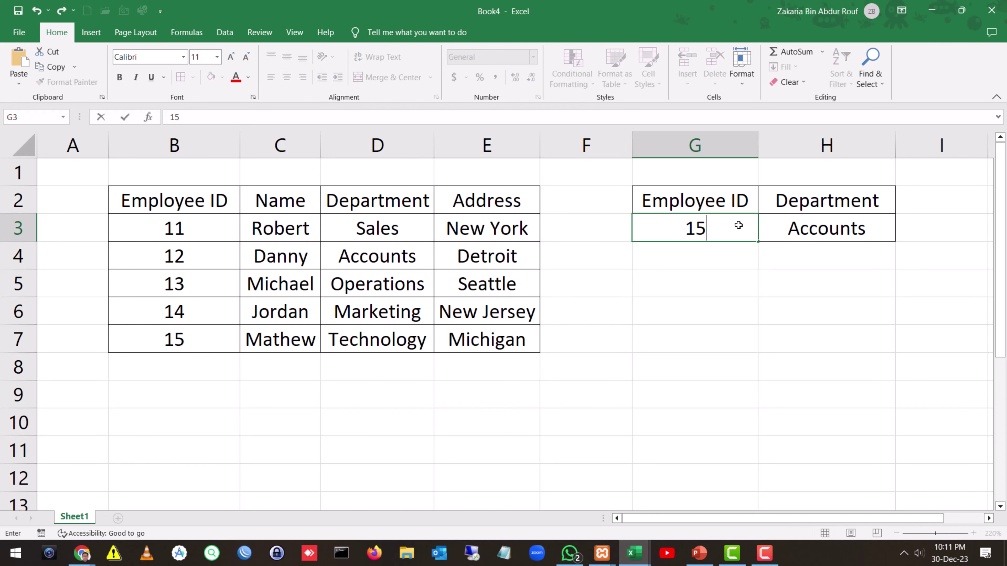
pyautogui.press('Return')
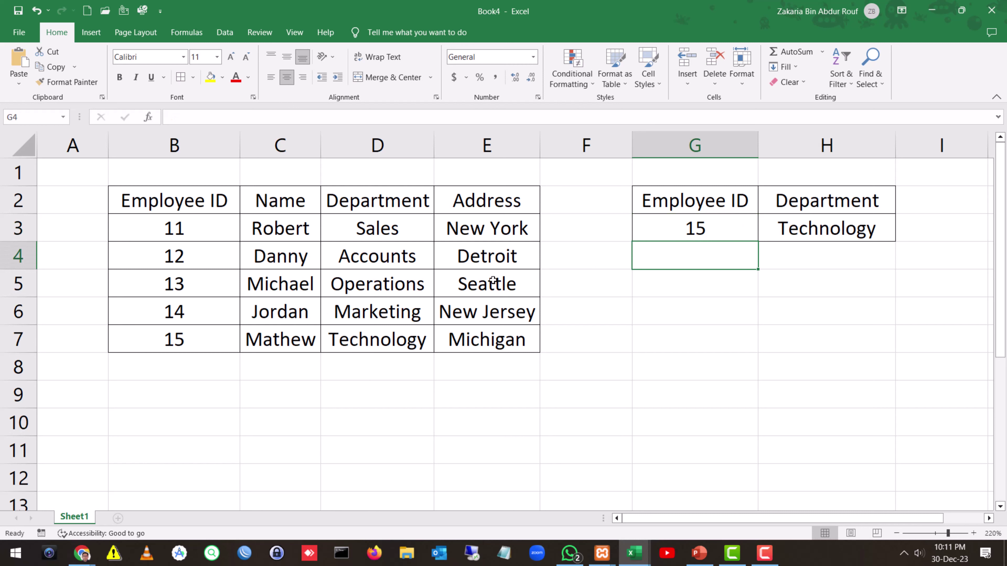
pyautogui.moveTo(190, 216); pyautogui.dragTo(483, 337)
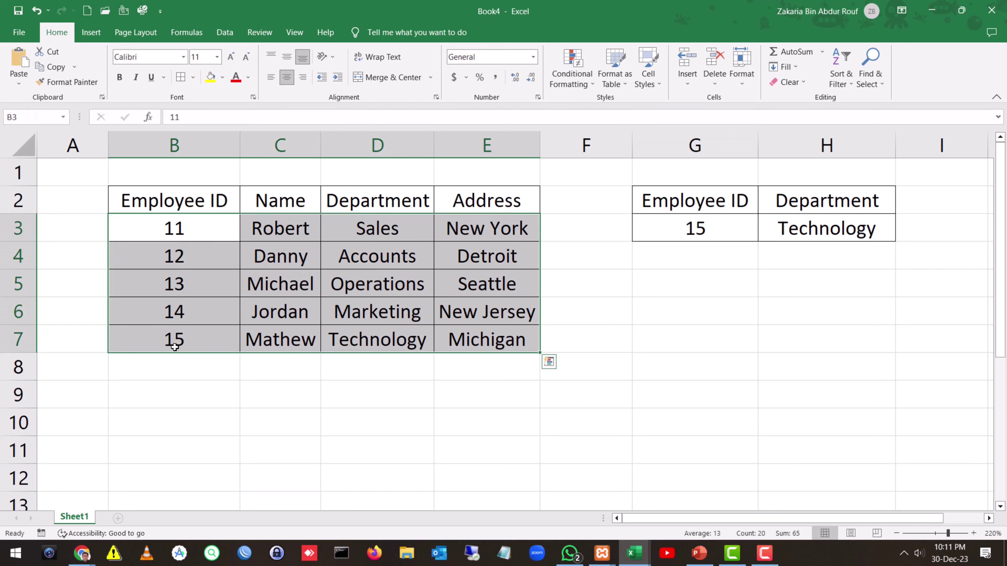
pyautogui.moveTo(174, 347); pyautogui.dragTo(362, 347)
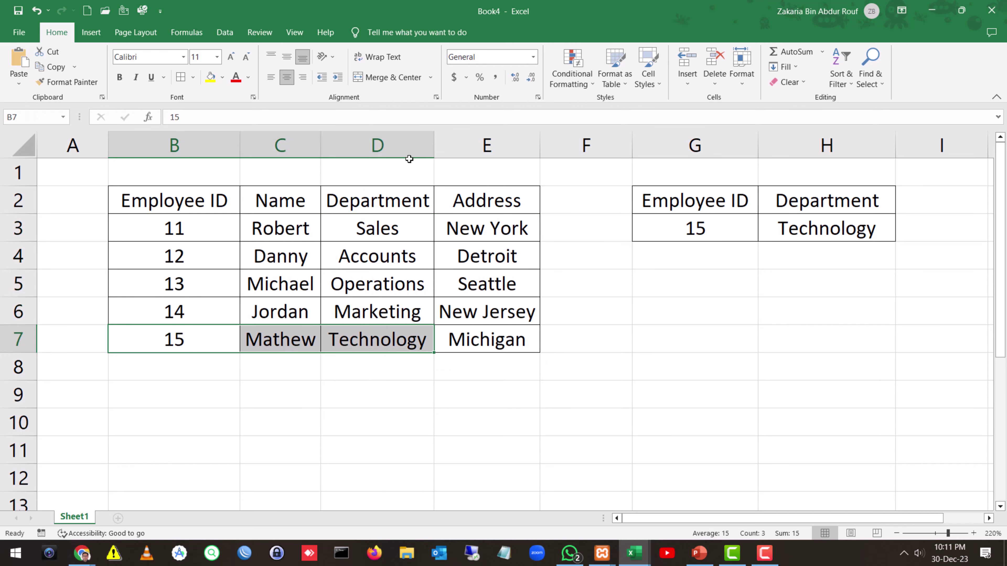
pyautogui.click(371, 347)
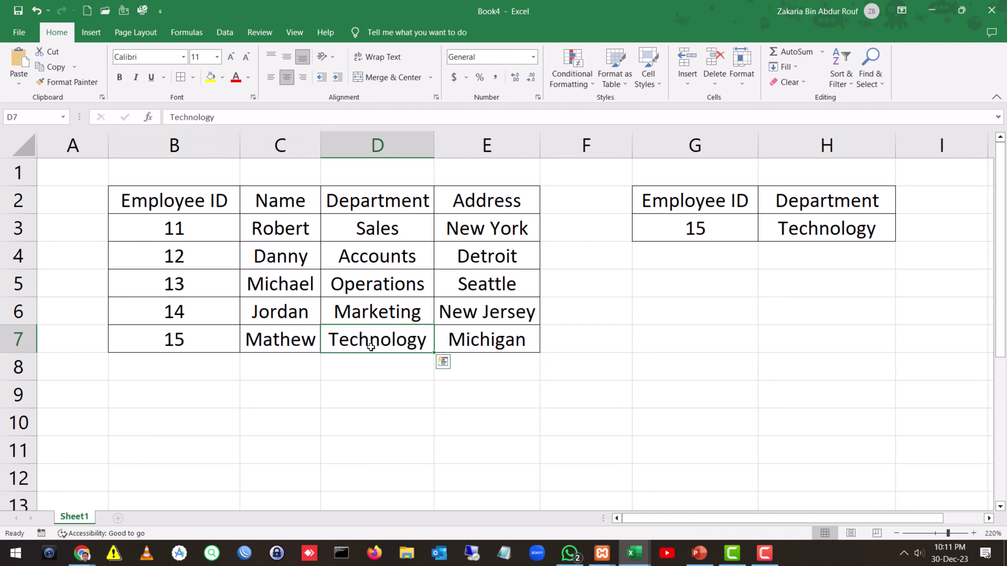